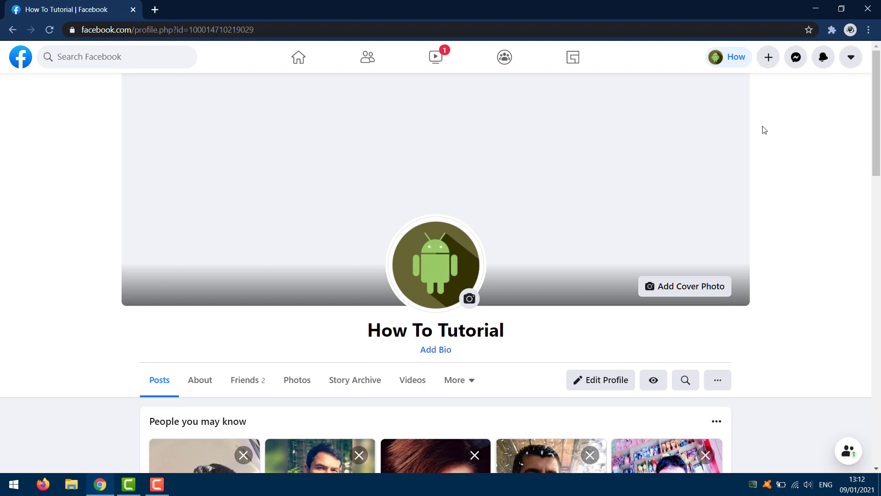
Google 'web store' in a new tab and go to the Chrome Web Store result.
click(847, 58)
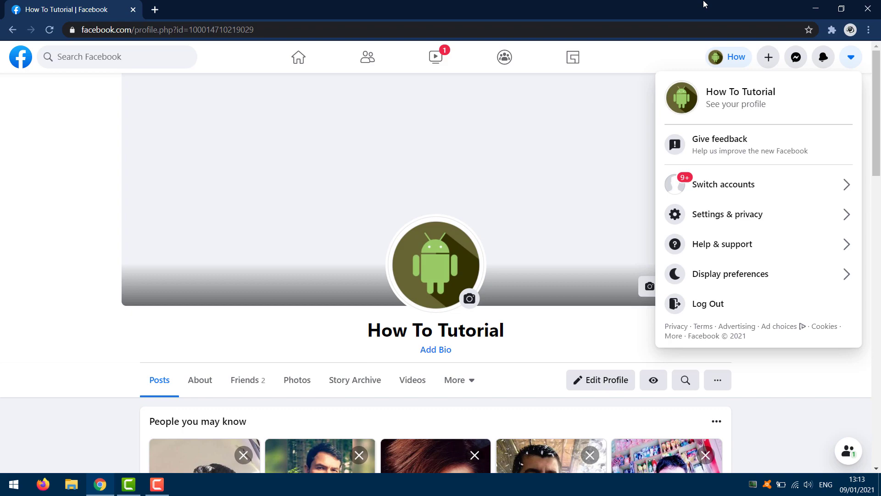
click(851, 57)
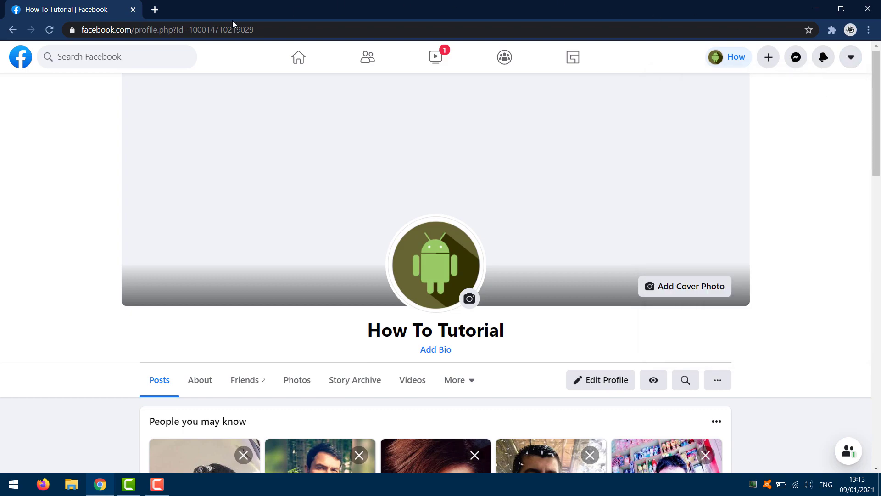
click(156, 9)
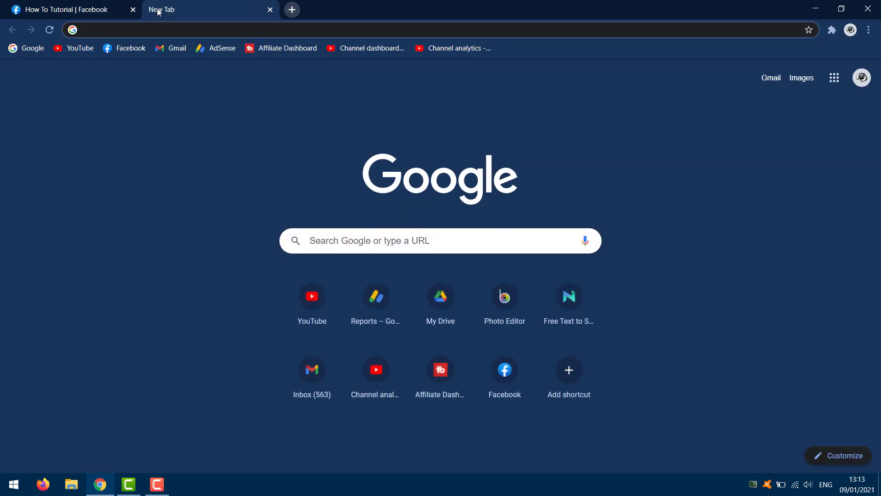
text(we)
key(Return)
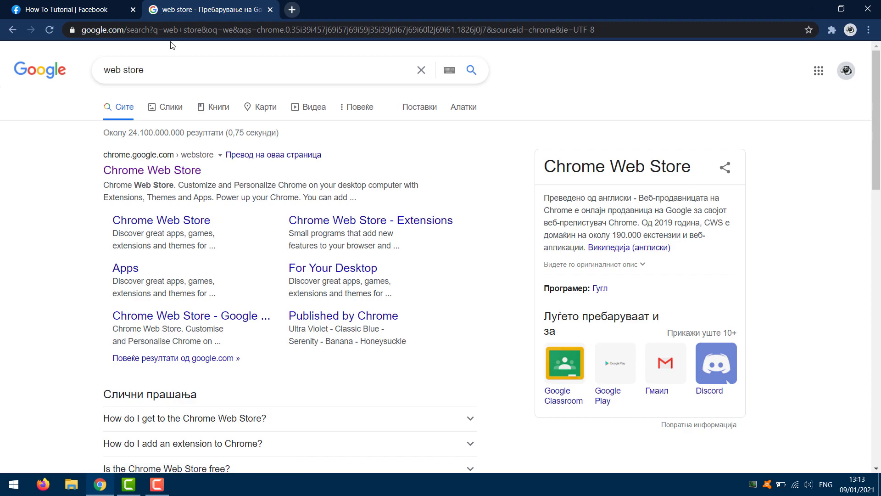
click(158, 171)
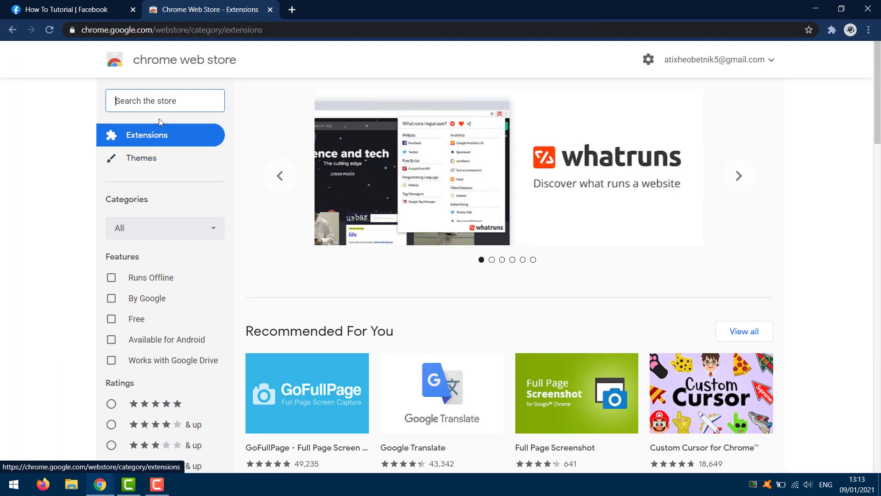
Search the Chrome Web Store for 'classic facebook layout' using the suggestion.
click(160, 105)
text(c)
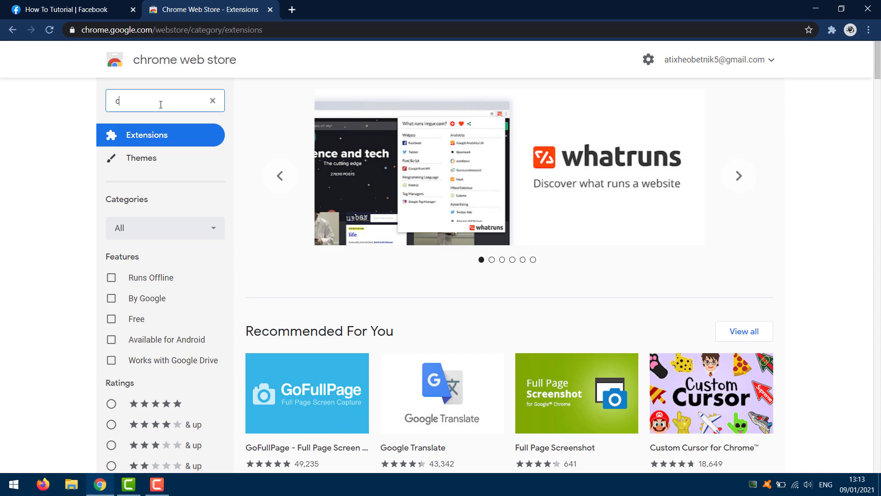
text(lassic )
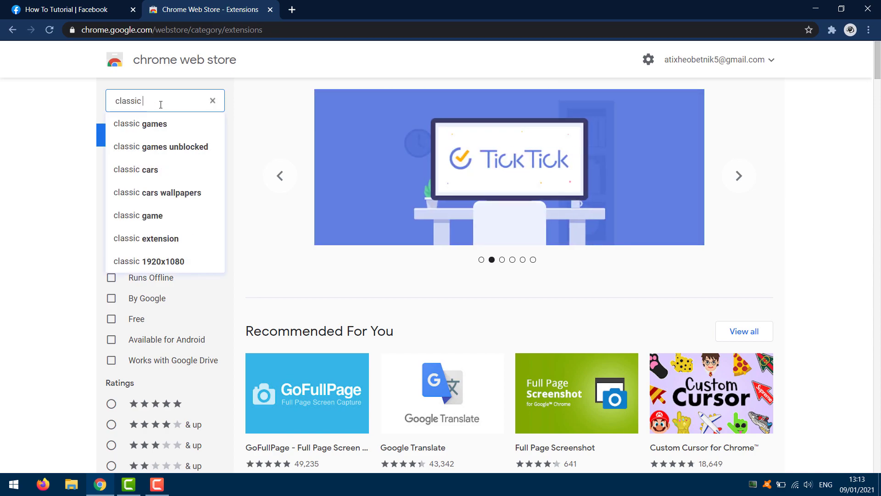
text(facebook)
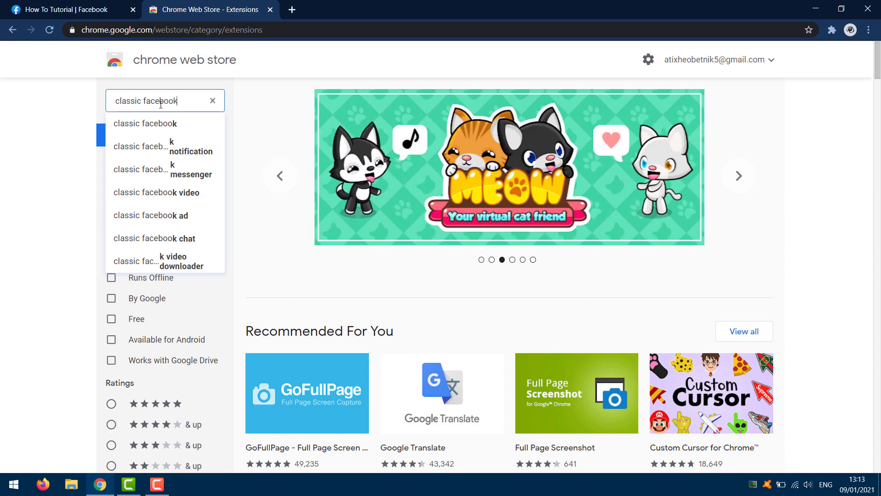
text( la)
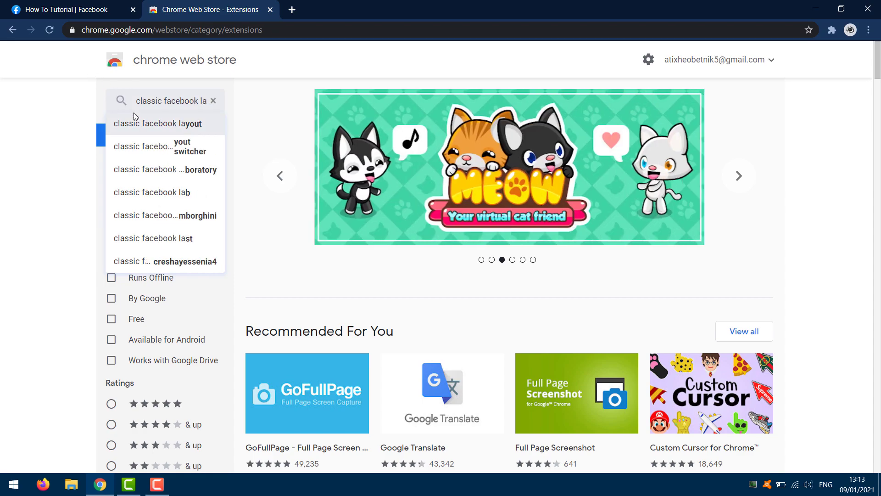
click(134, 114)
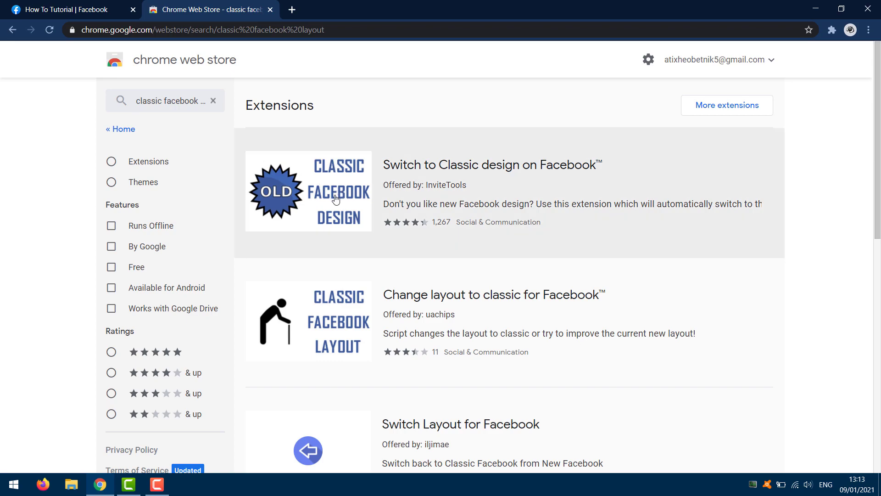
Add 'Switch to Classic design on Facebook' to Chrome and dismiss the added notice.
click(336, 200)
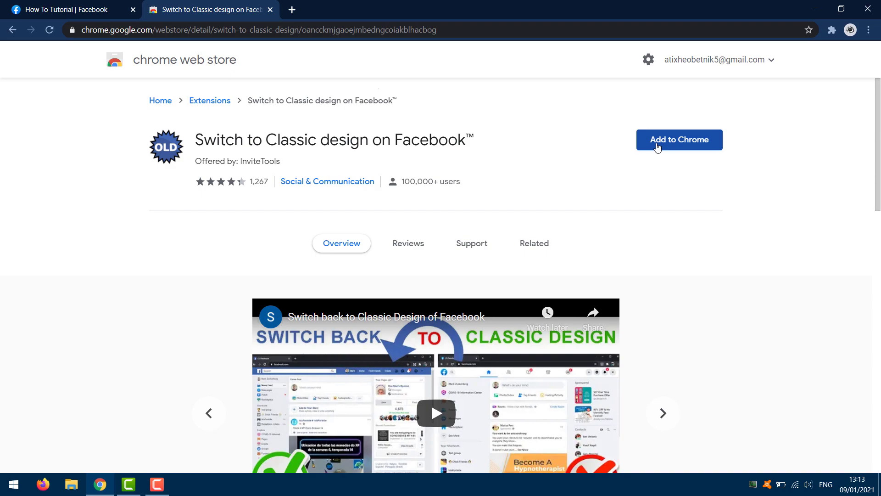
click(657, 149)
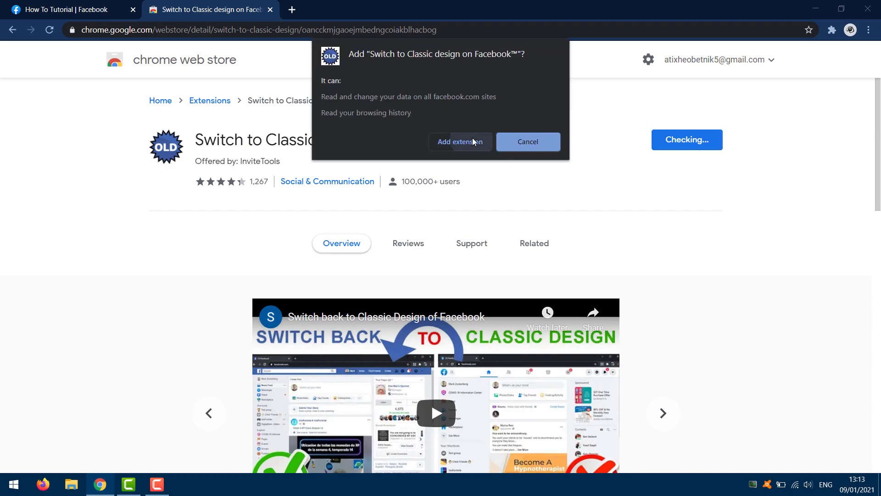
click(473, 140)
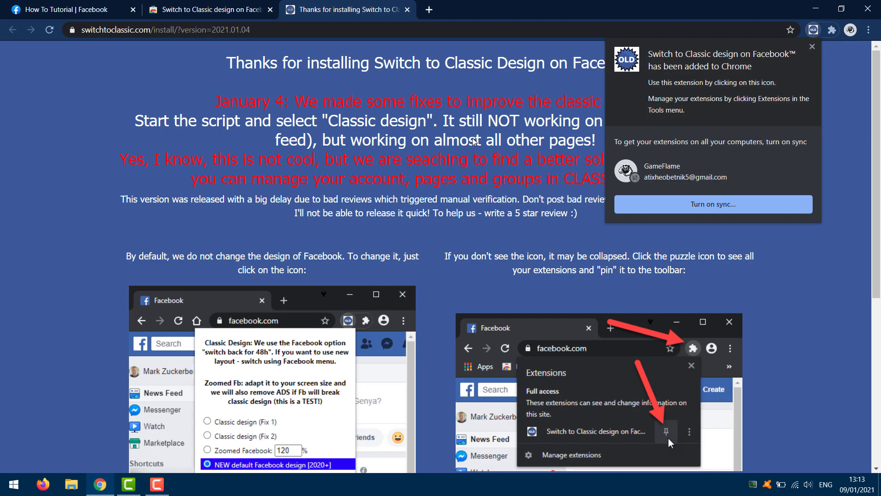
click(770, 274)
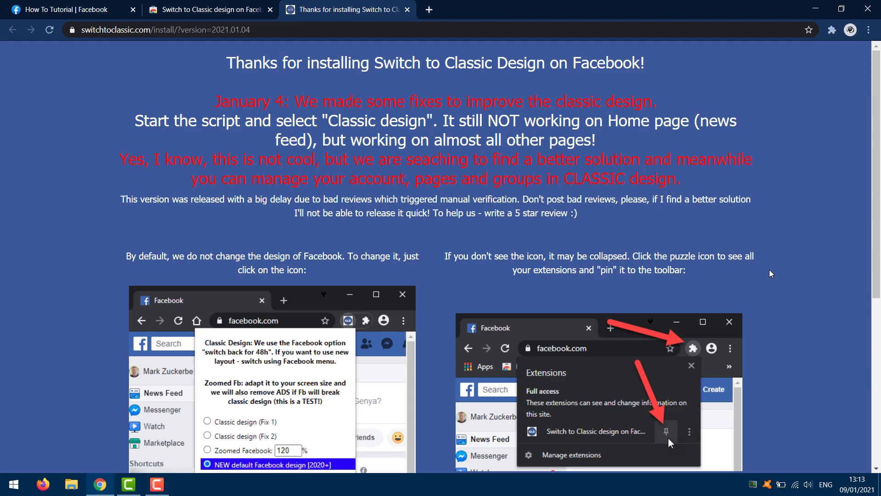
Close the welcome and Web Store tabs, then pin 'Switch to Classic design on Facebook' to the toolbar.
click(407, 10)
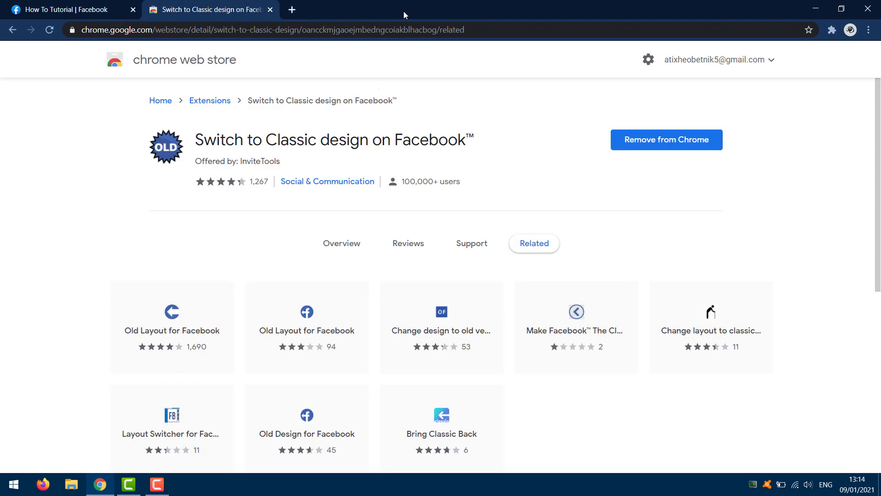
click(270, 10)
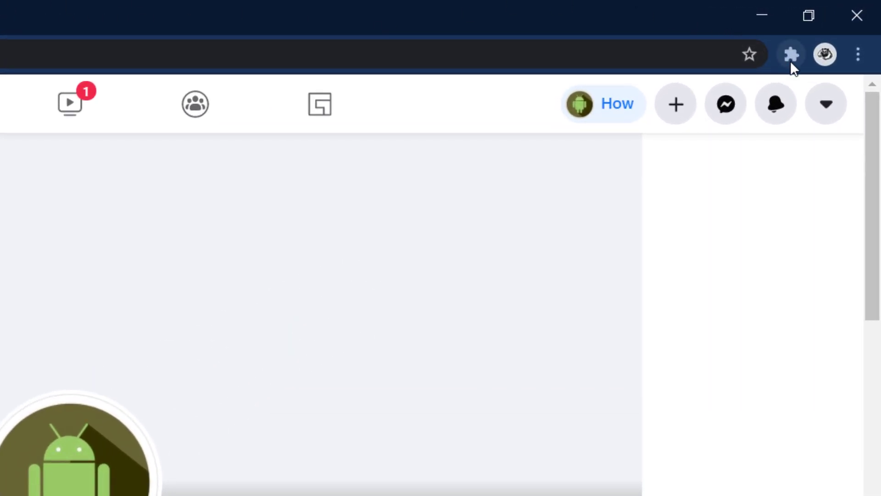
click(791, 60)
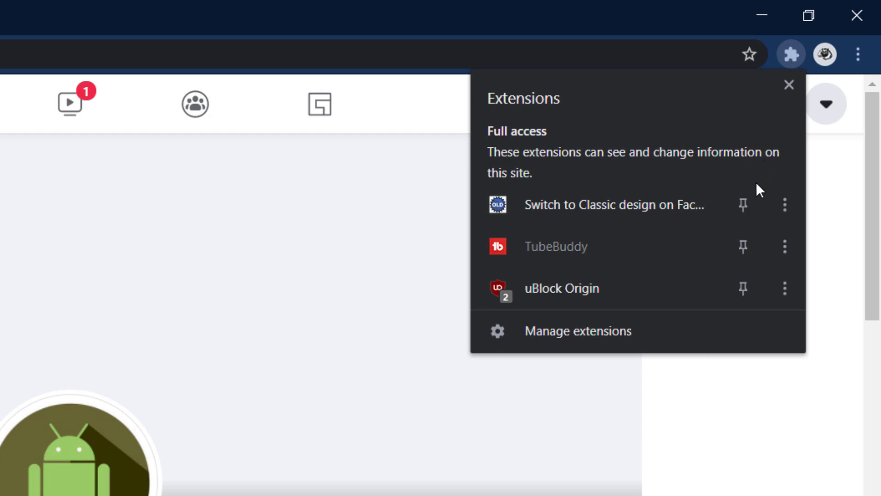
click(739, 208)
click(662, 1)
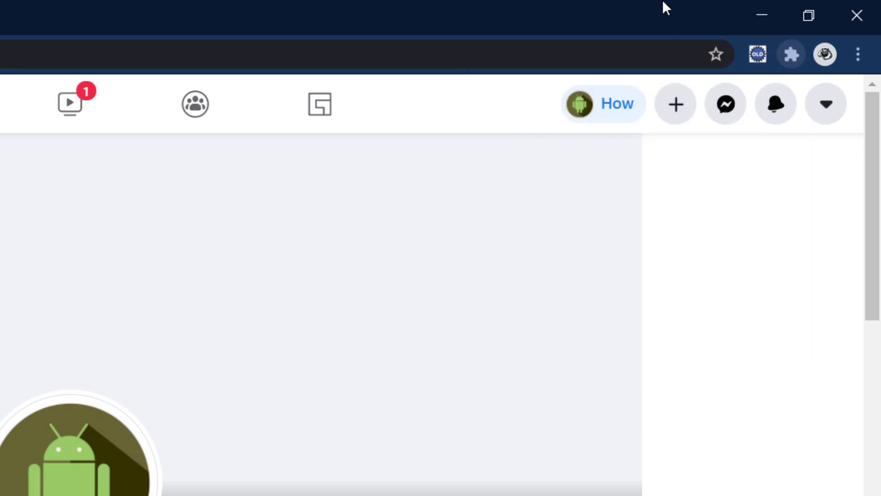
Select the 'Classic design' option in the pinned extension's popup.
click(760, 52)
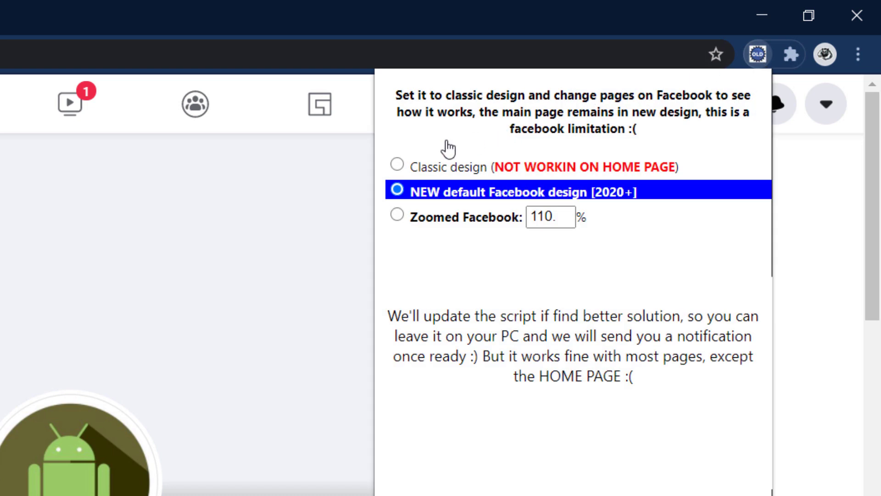
click(397, 168)
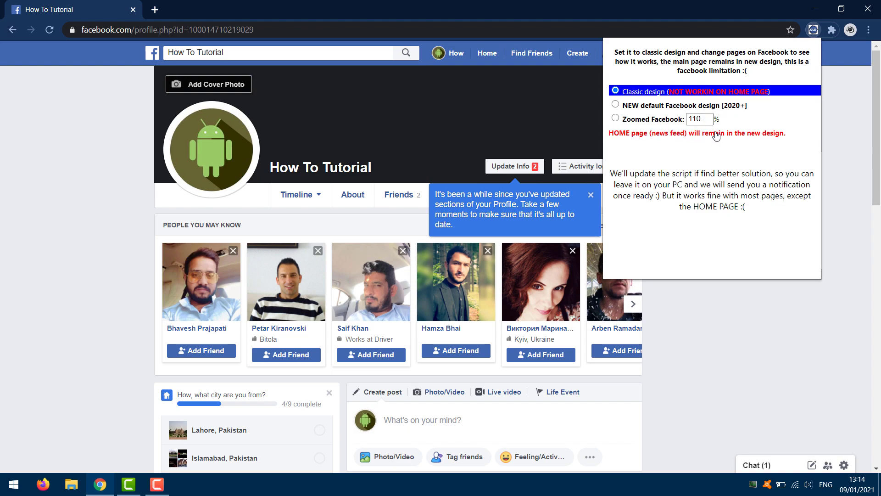
Click on the Facebook profile page to dismiss the extension popup.
click(843, 206)
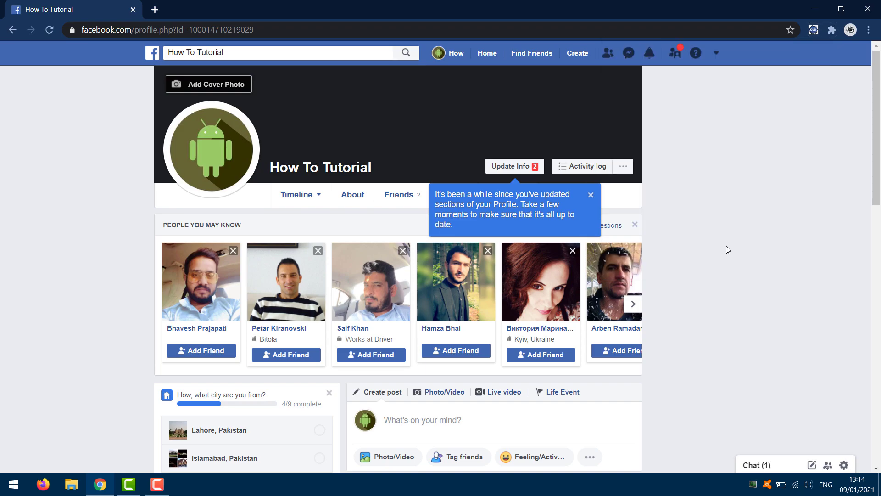
scroll(726, 249, down, 3)
scroll(727, 249, down, 1)
scroll(726, 249, down, 1)
scroll(727, 249, down, 3)
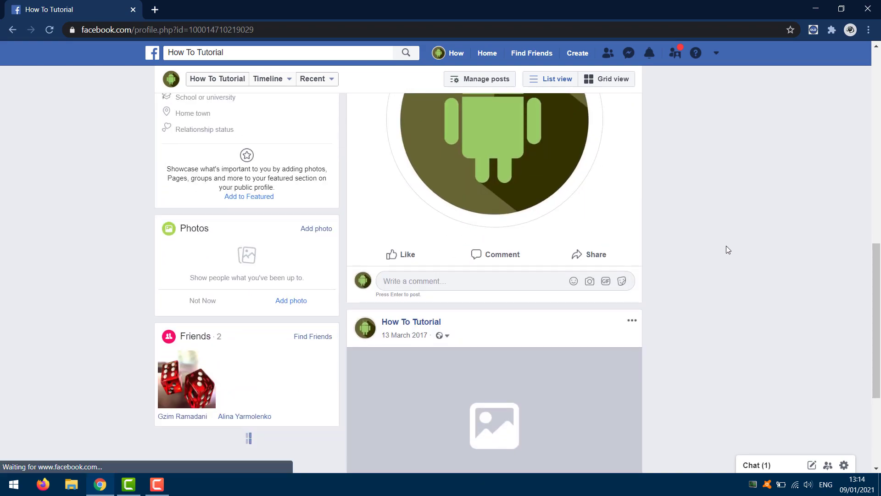
scroll(727, 246, down, 3)
scroll(726, 246, up, 2)
scroll(726, 247, up, 5)
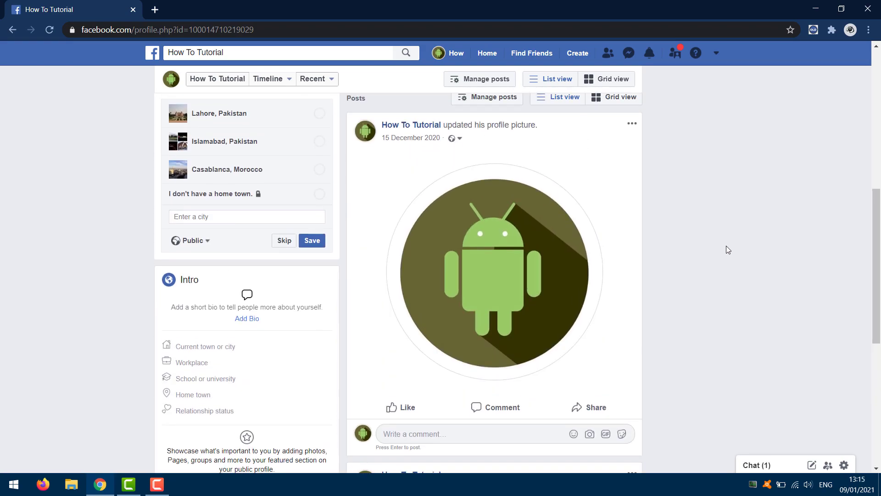
scroll(725, 246, up, 5)
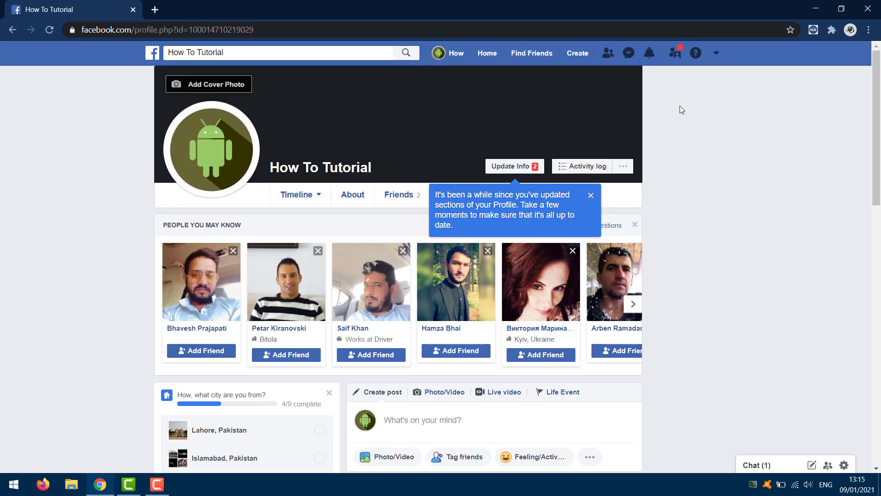